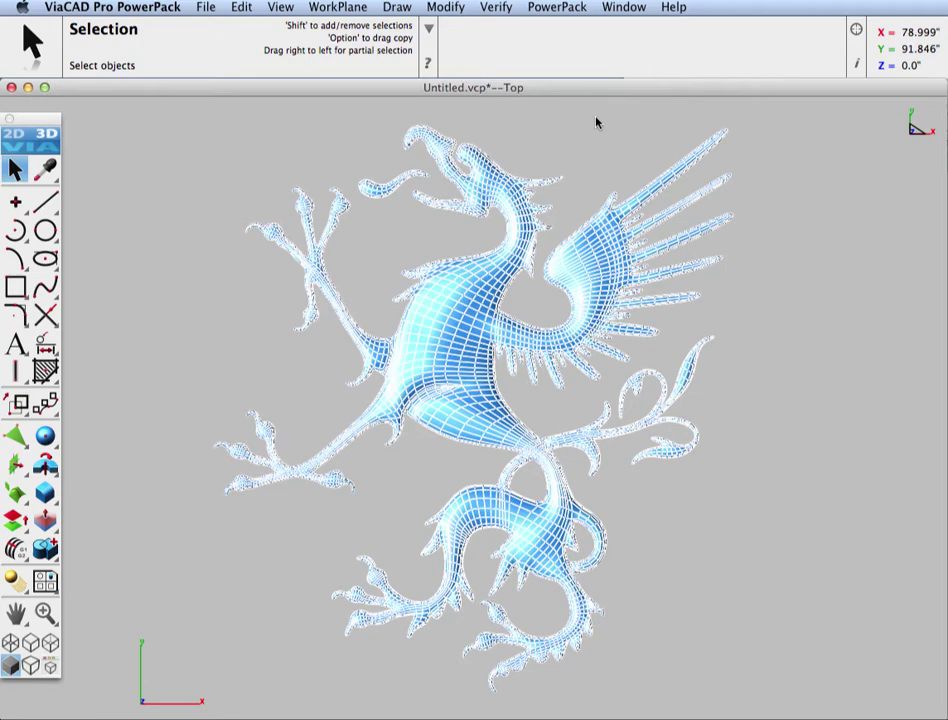
- Convert the whole griffin subdivision mesh into NURB surfaces with SubDivision to NURB
click(567, 8)
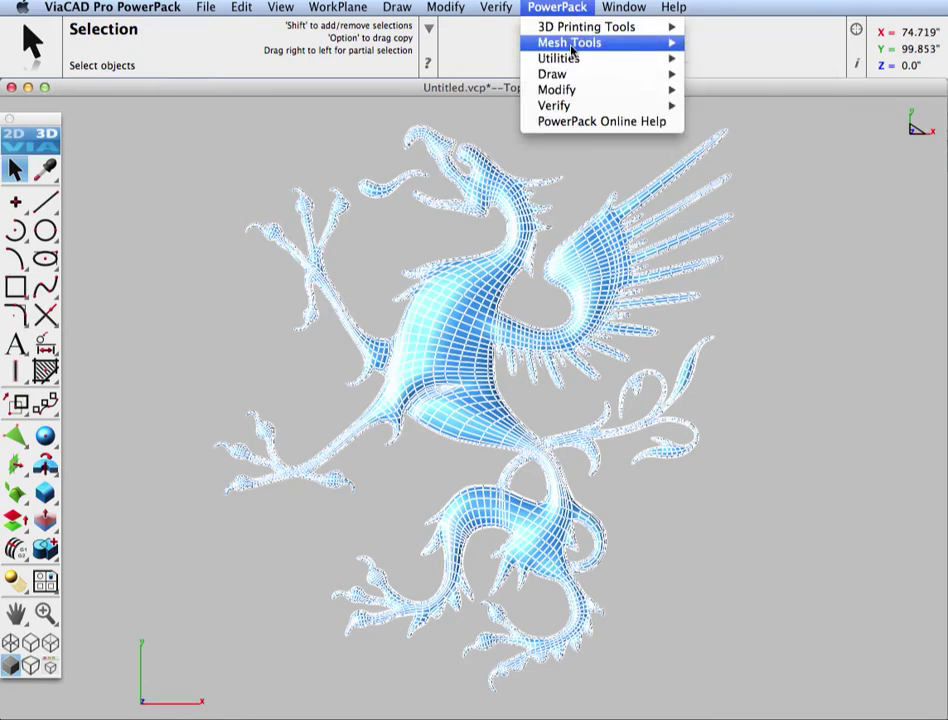
mouse_move(570, 42)
click(817, 570)
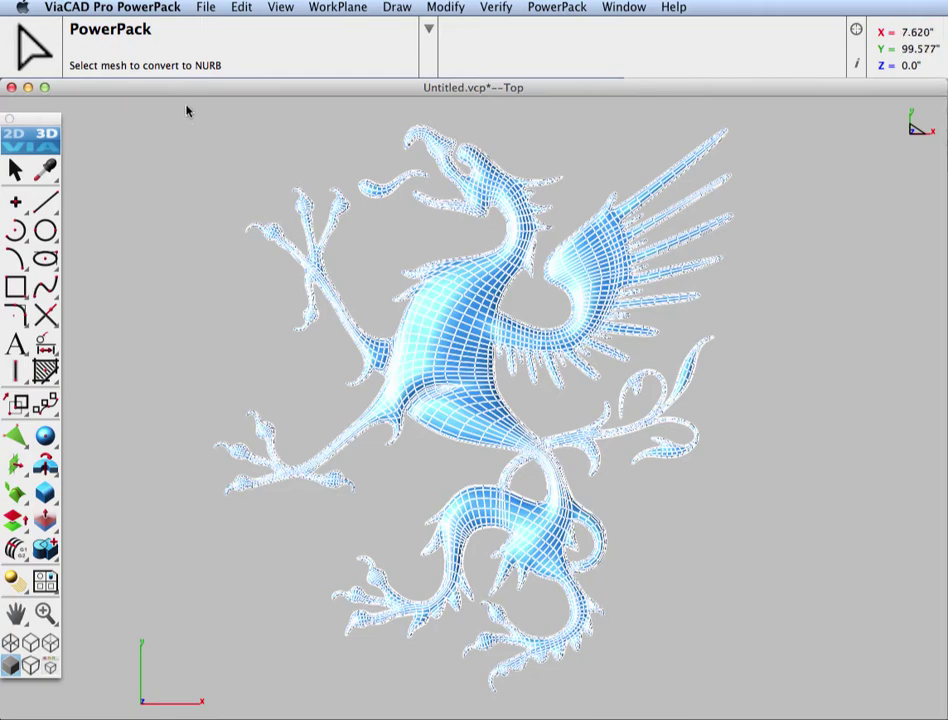
drag(186, 106, 812, 710)
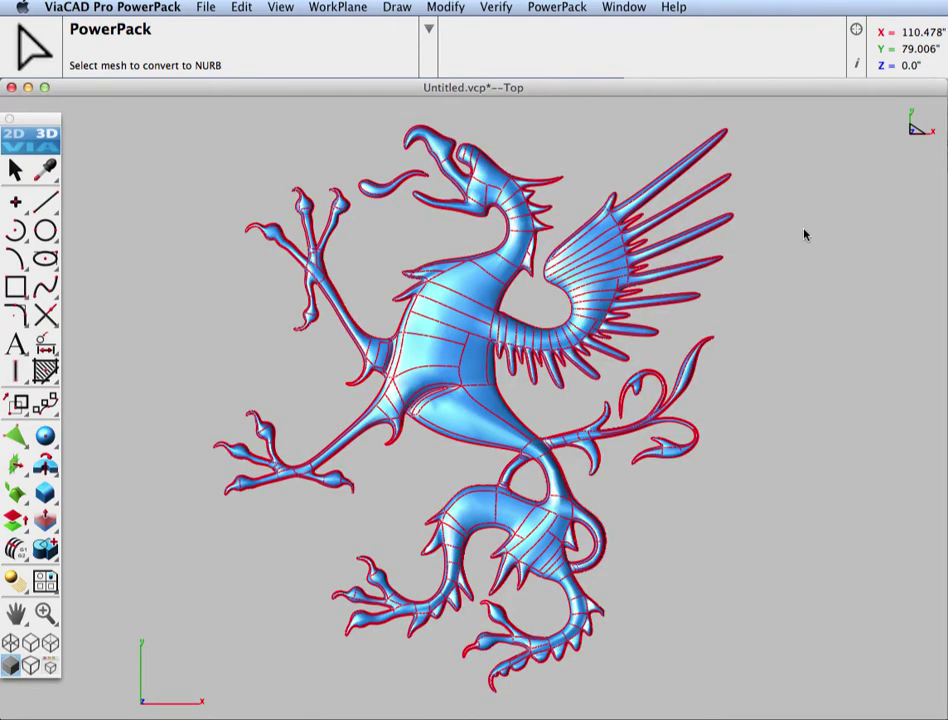
- Deselect the griffin and inspect the converted surface from oblique and low side angles
click(768, 311)
middle_drag(530, 570, 715, 207)
scroll(422, 390, up, 5)
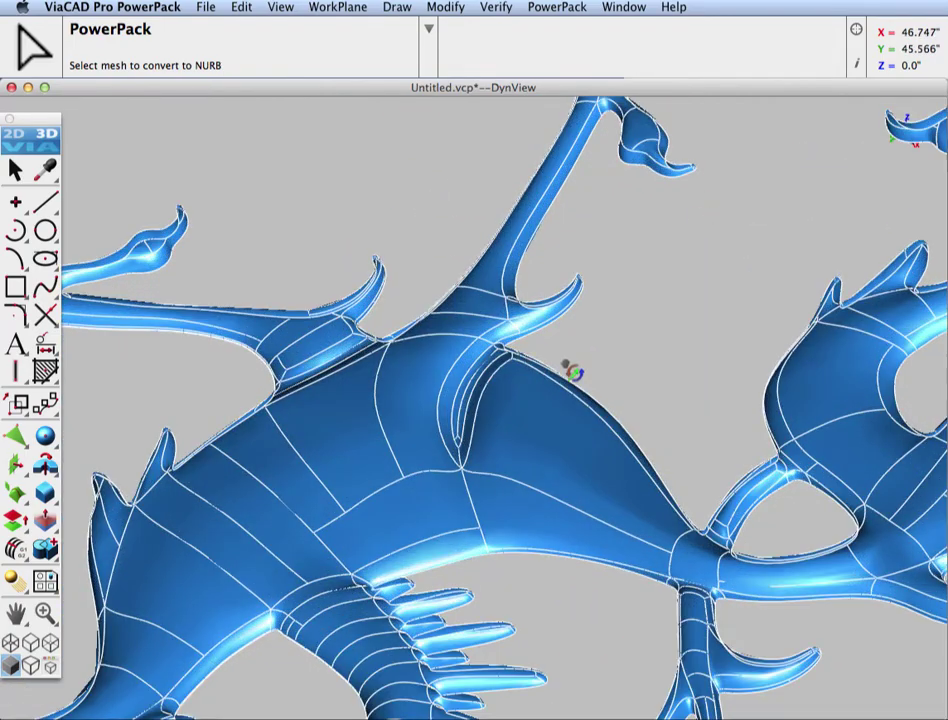
middle_drag(567, 366, 482, 631)
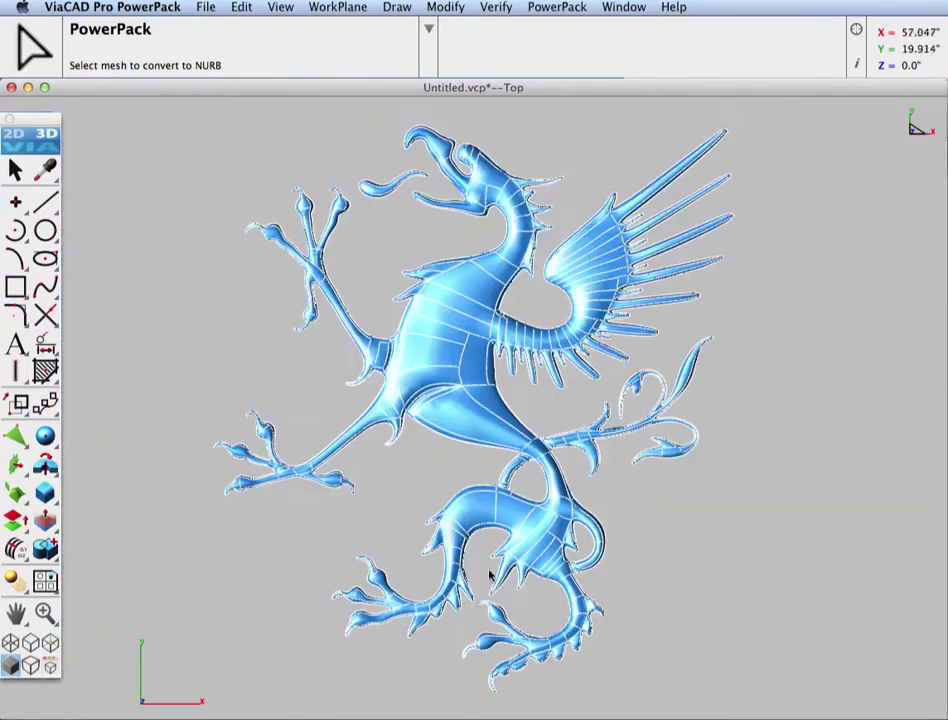
- Zoom out and start the Center Point Ellipse command
scroll(423, 408, down, 3)
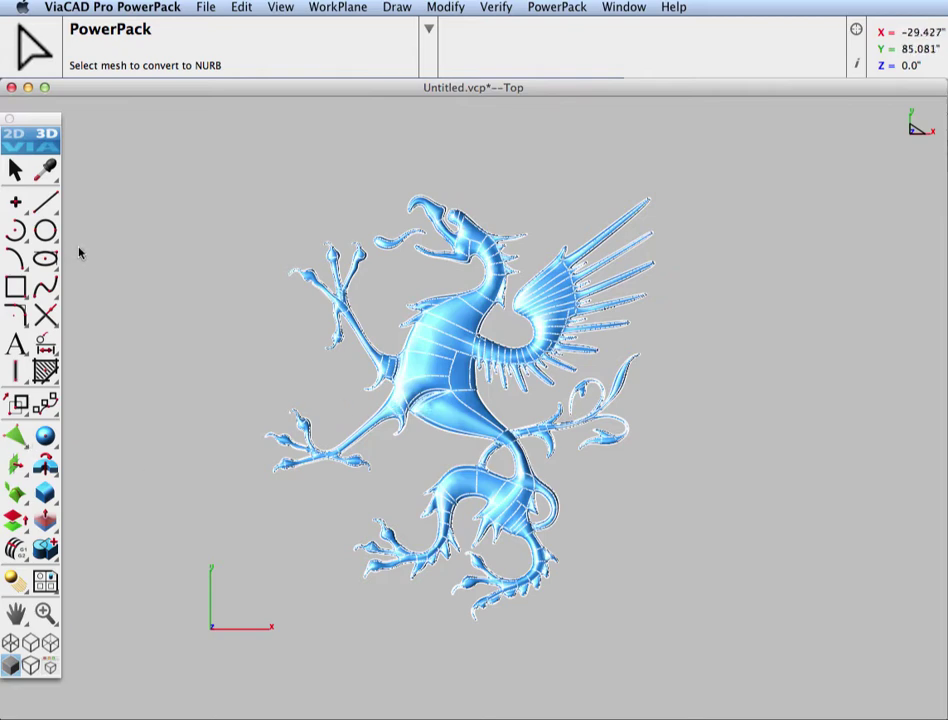
click(45, 259)
scroll(102, 275, down, 3)
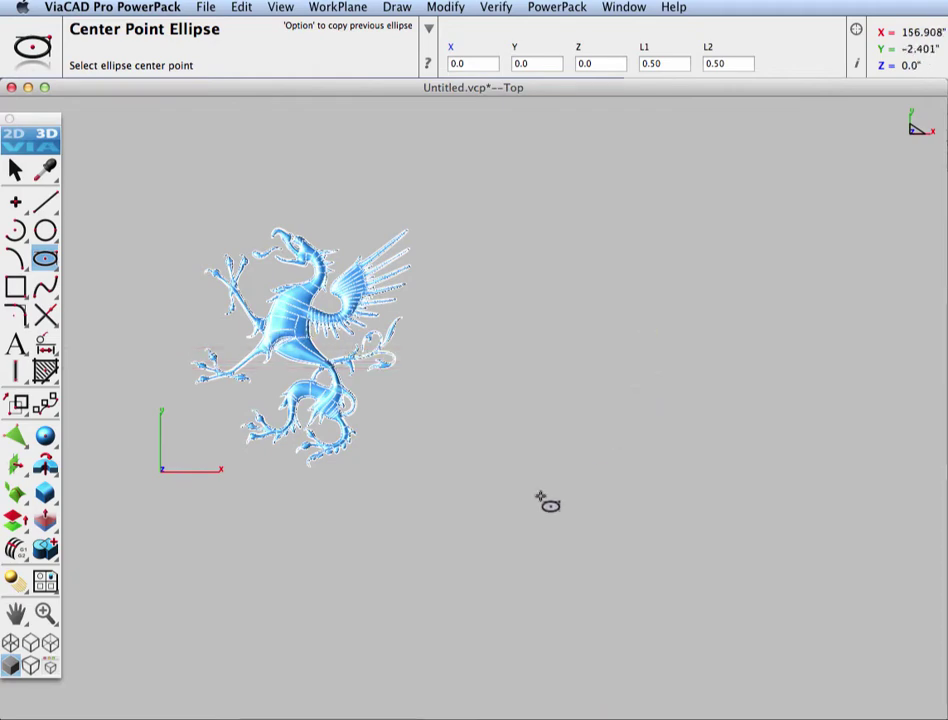
- Draw a center-point ellipse, then move and widen it to surround the griffin
click(322, 645)
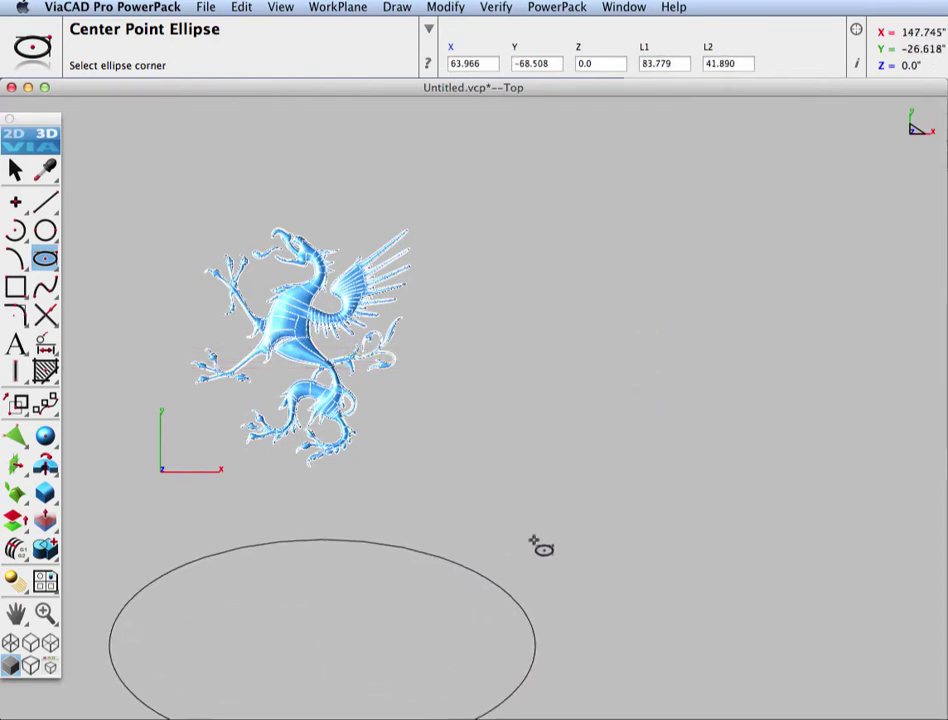
click(529, 540)
click(15, 171)
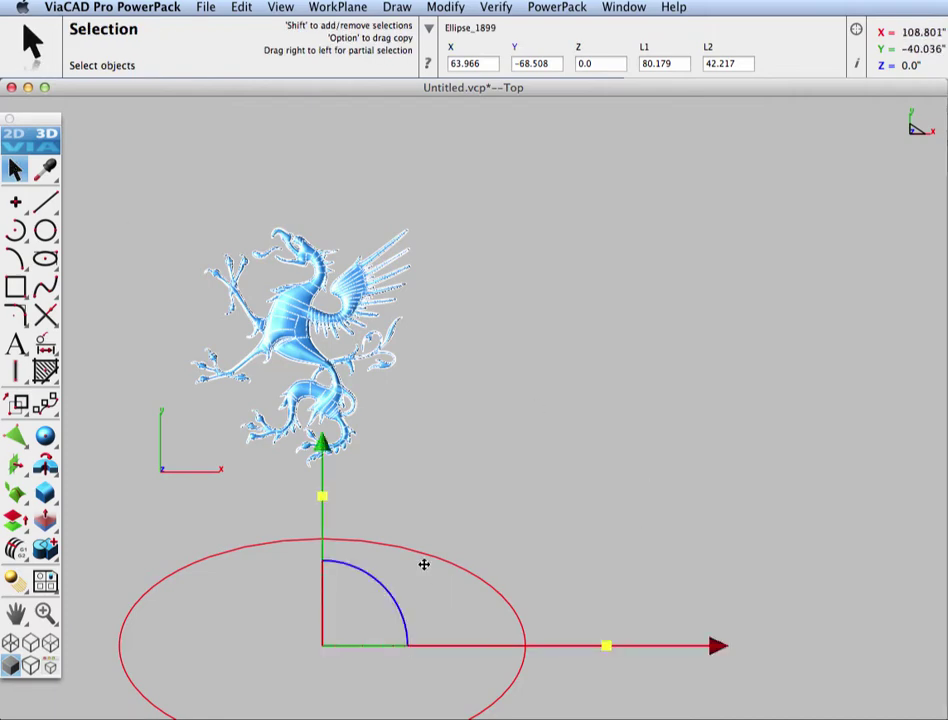
drag(320, 440, 344, 133)
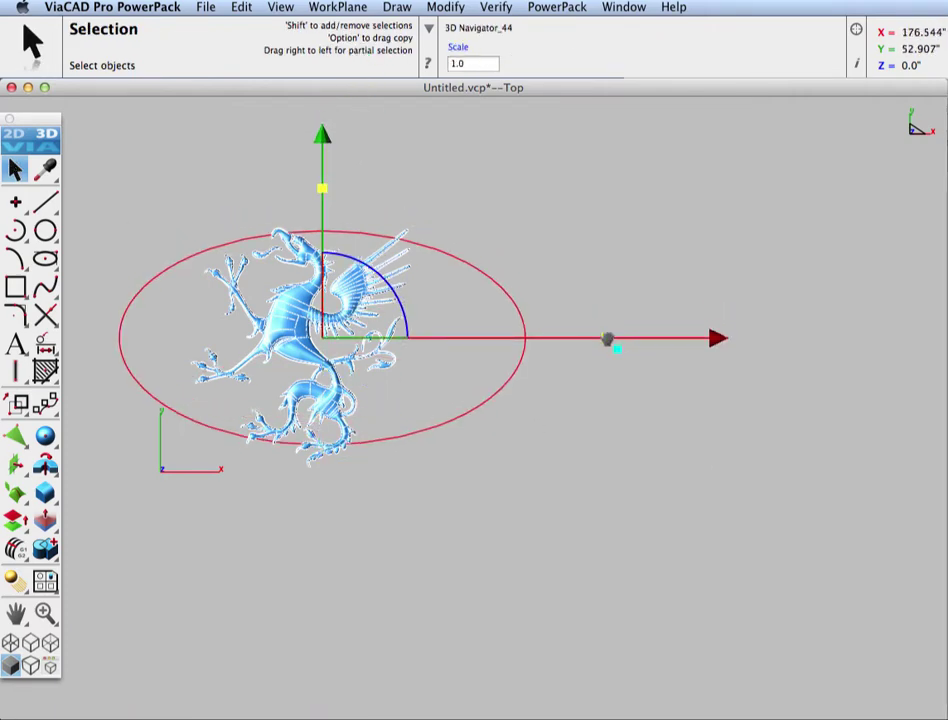
drag(607, 338, 700, 340)
click(702, 412)
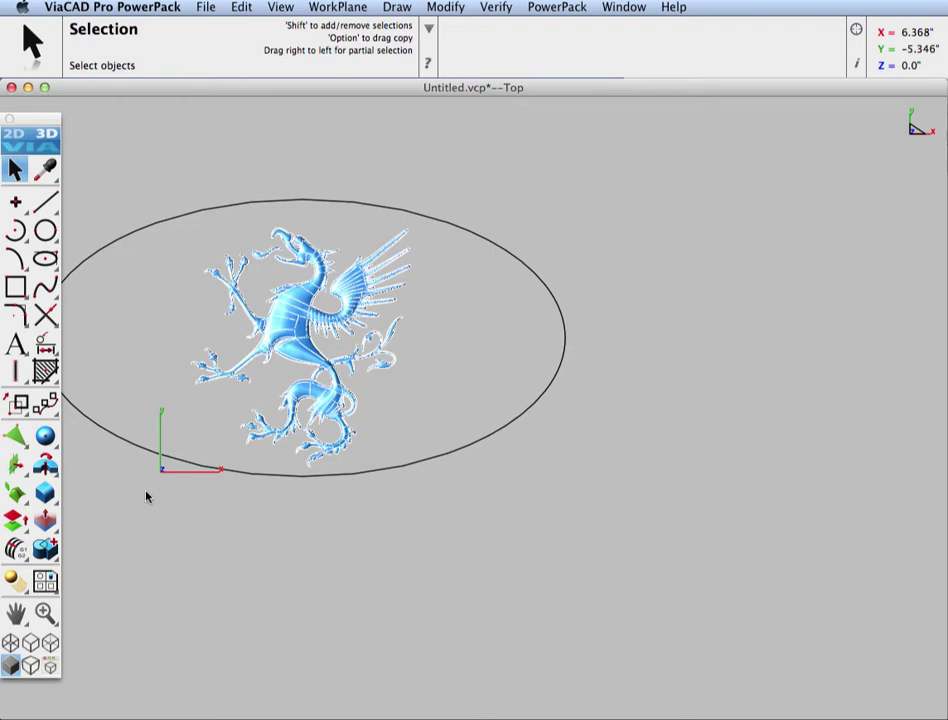
- Extrude the ellipse into a solid plate 6.115 thick along Z
drag(45, 463, 75, 463)
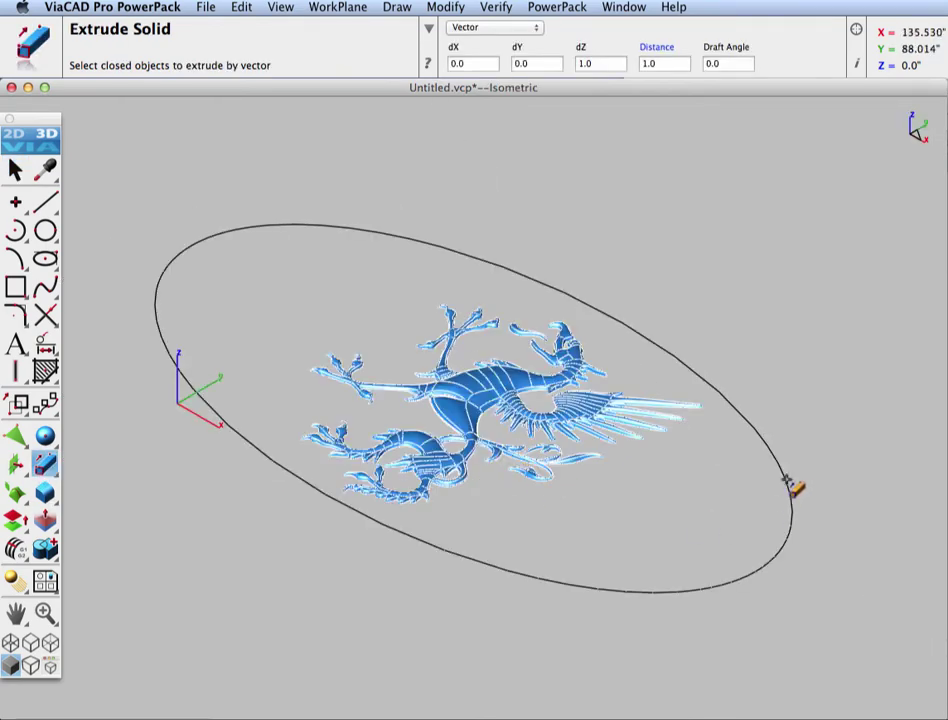
click(786, 481)
click(842, 419)
click(842, 440)
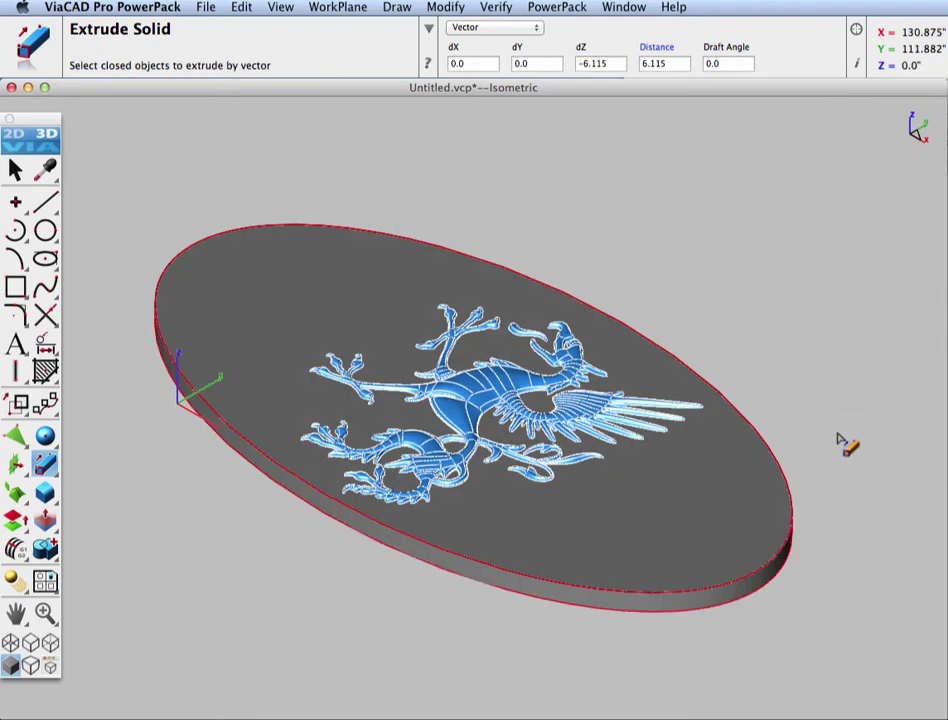
click(52, 493)
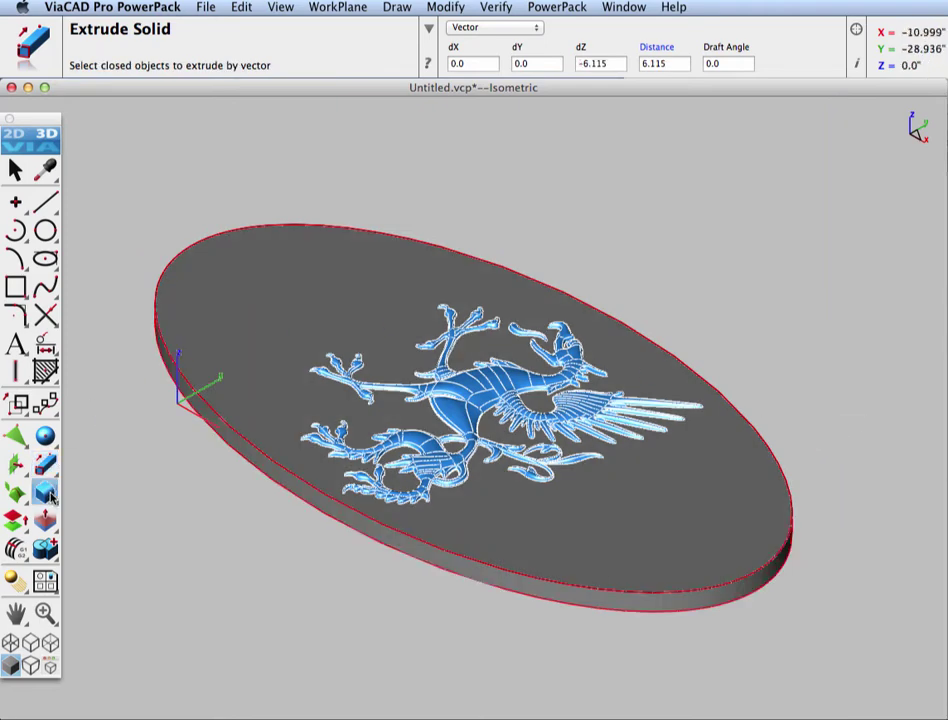
click(105, 493)
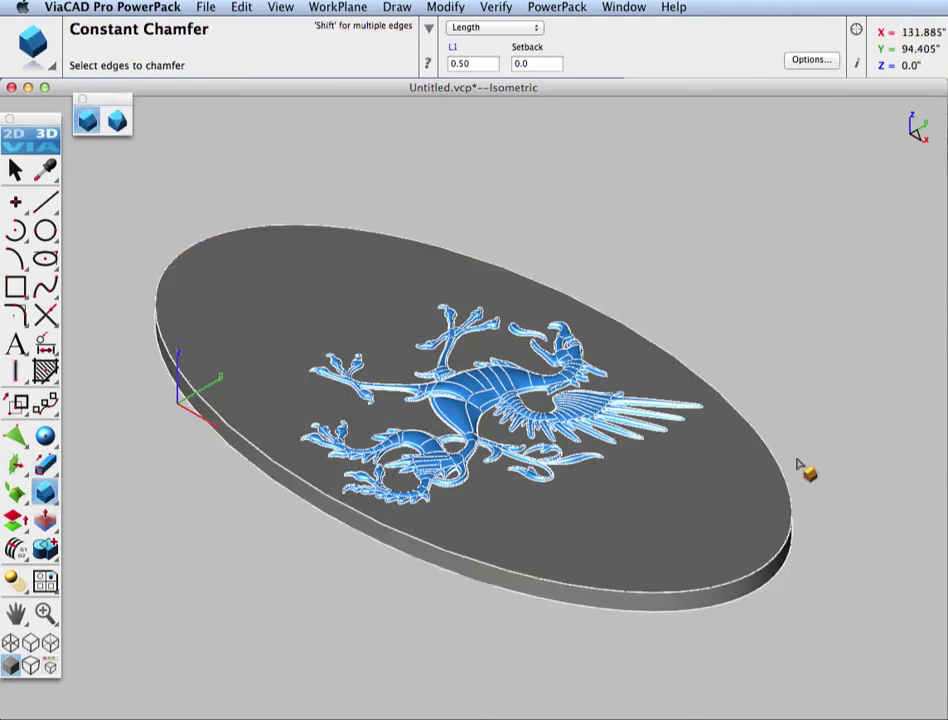
- Chamfer the elliptical plate's outer rim edges with a constant chamfer length of 1
double_click(462, 63)
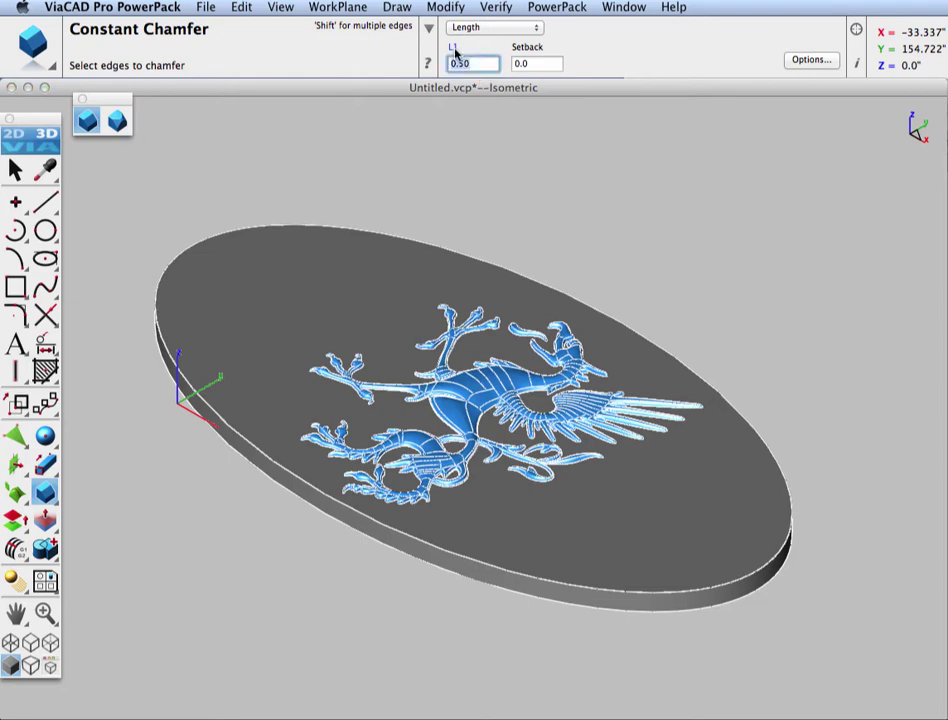
text(0.1)
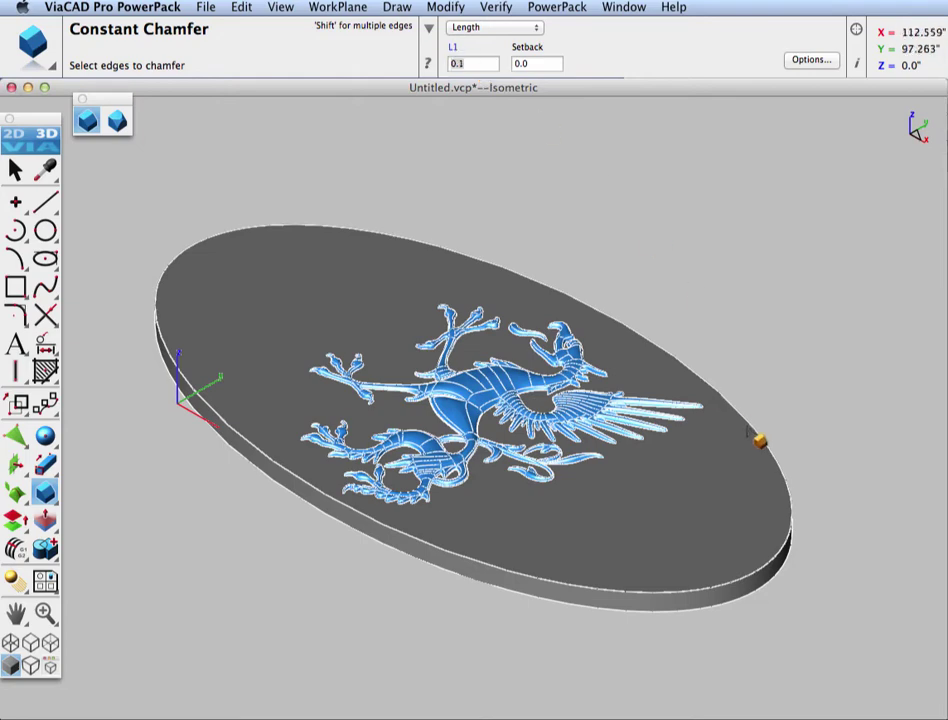
click(757, 440)
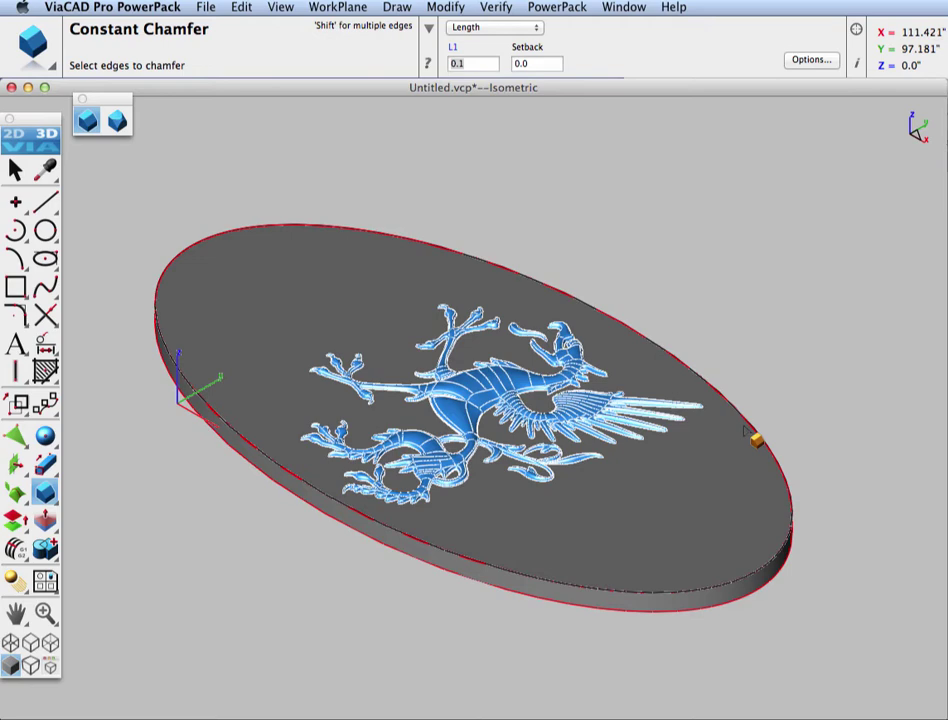
double_click(462, 63)
text(0)
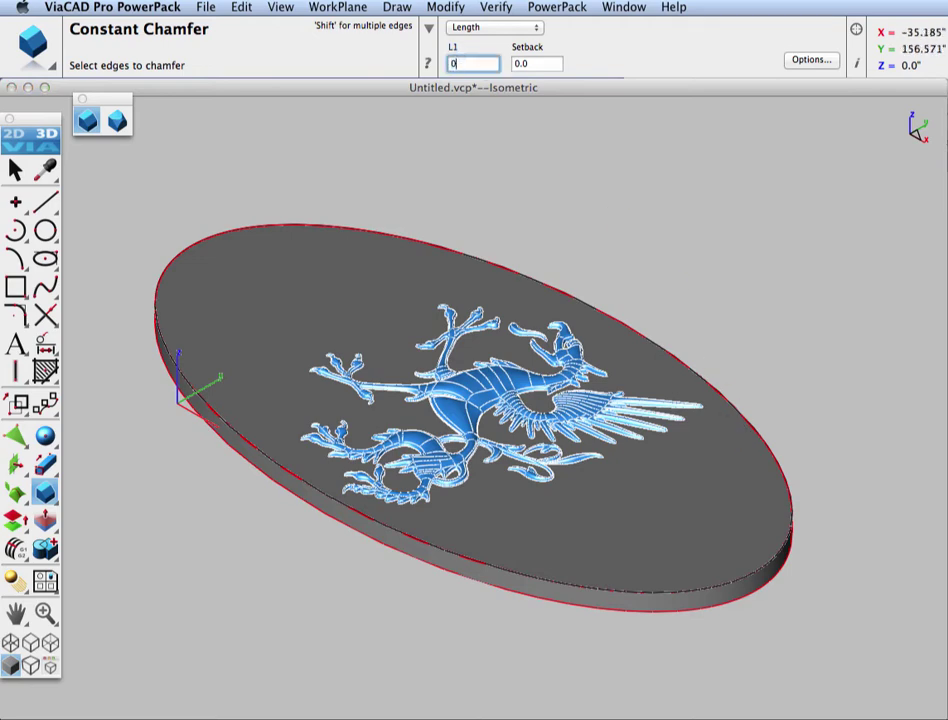
key(Return)
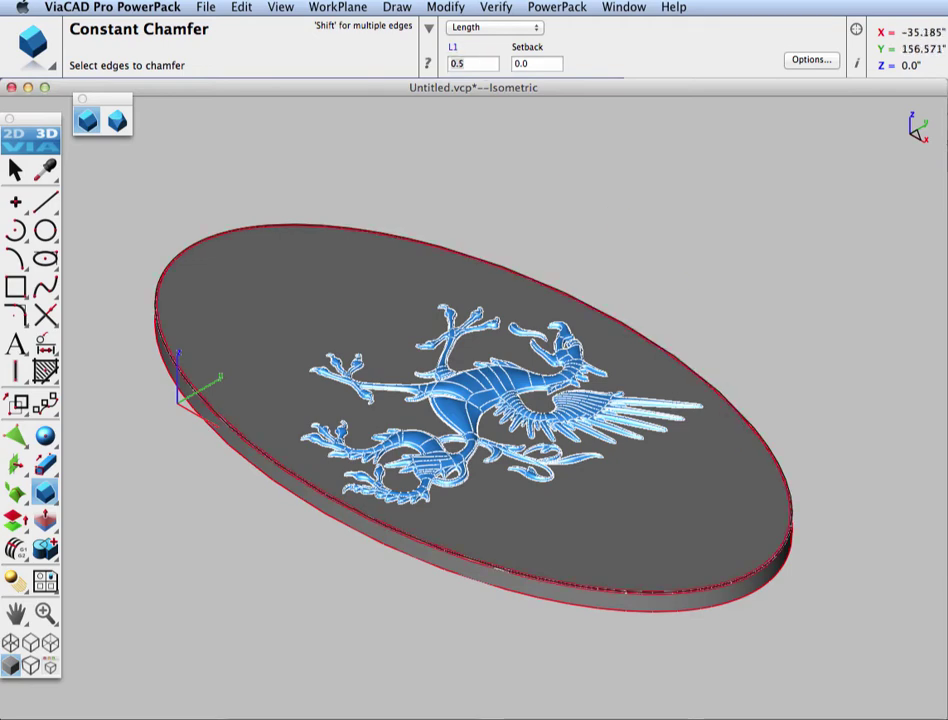
double_click(462, 63)
text(1)
key(Return)
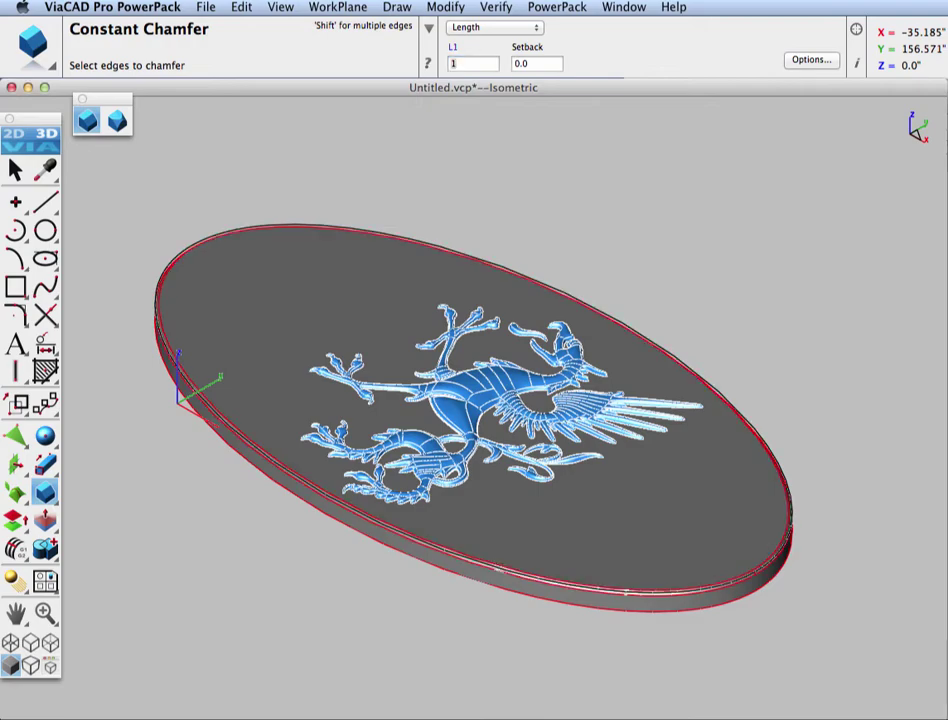
click(15, 170)
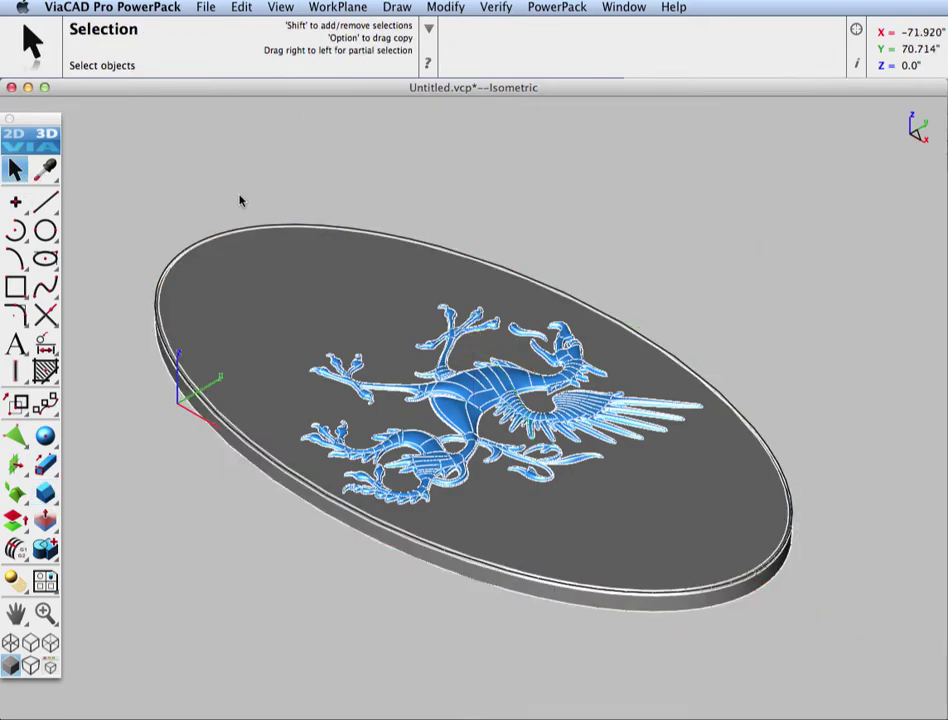
- Orbit to inspect the chamfered plate and griffin from above and a flatter rotated angle
middle_drag(310, 338, 478, 258)
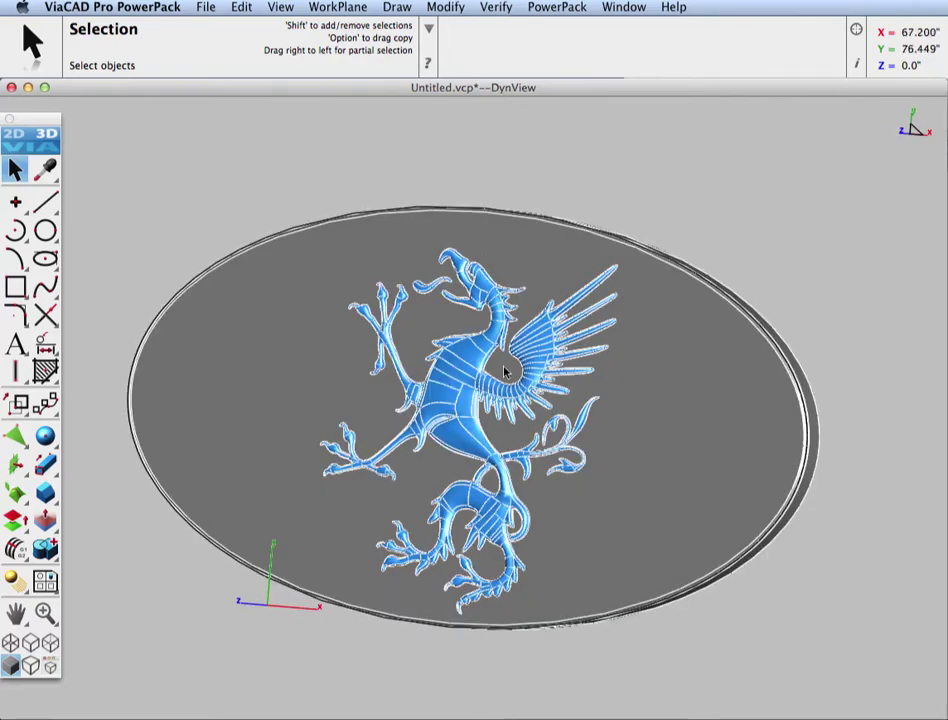
middle_drag(504, 364, 880, 705)
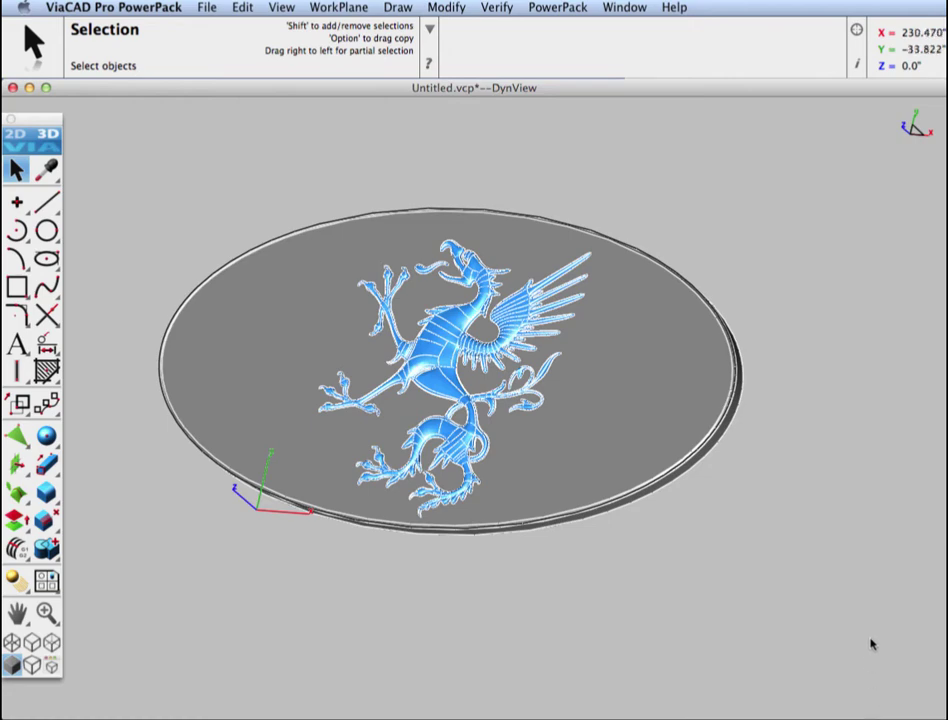
- Run the Surface Normals Check from the 3D Printing Tools on the model
click(498, 7)
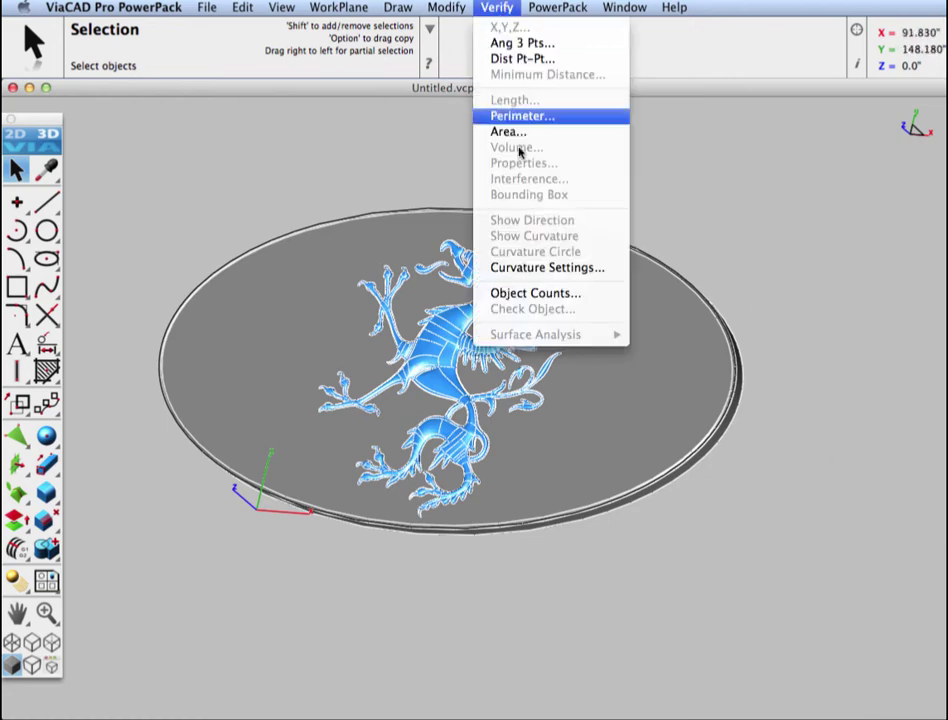
click(480, 44)
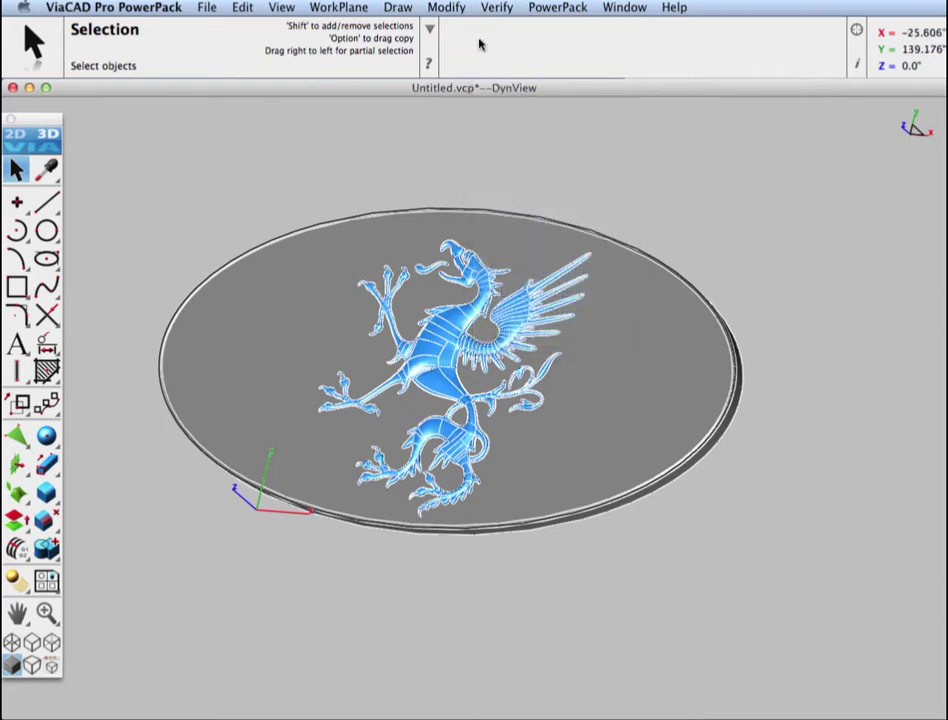
click(561, 7)
mouse_move(555, 32)
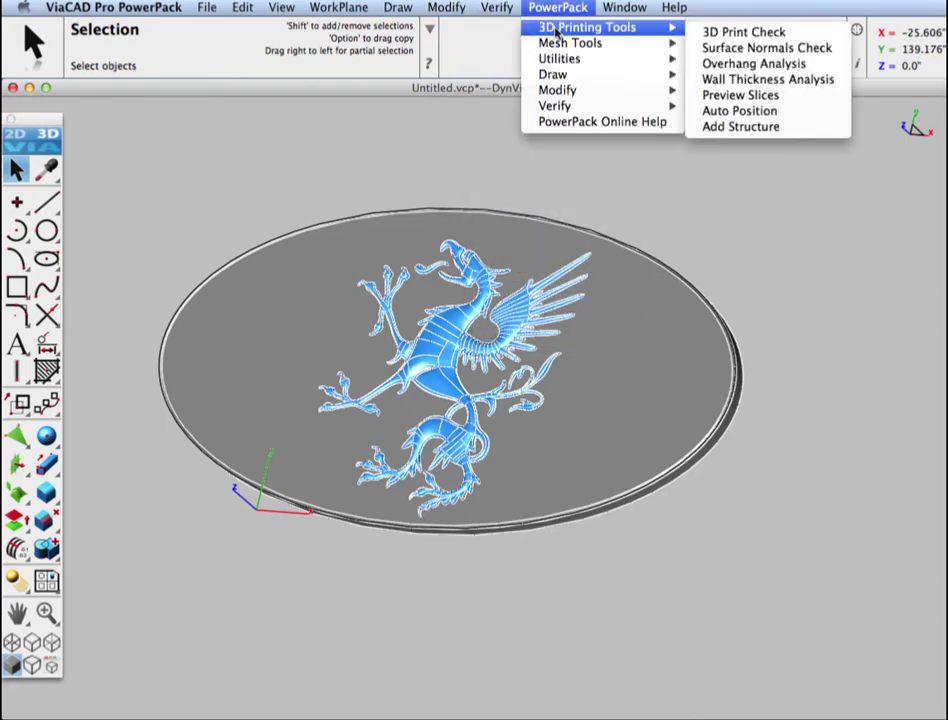
click(743, 49)
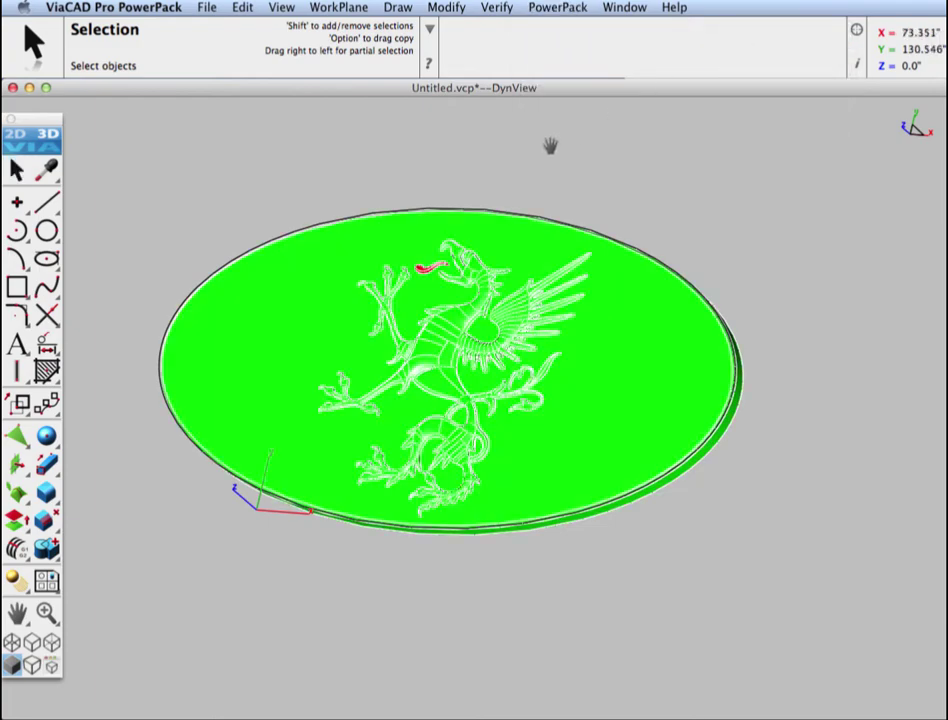
- Orbit and zoom so the griffin's red-flagged tongue faces the viewer
middle_drag(550, 144, 490, 365)
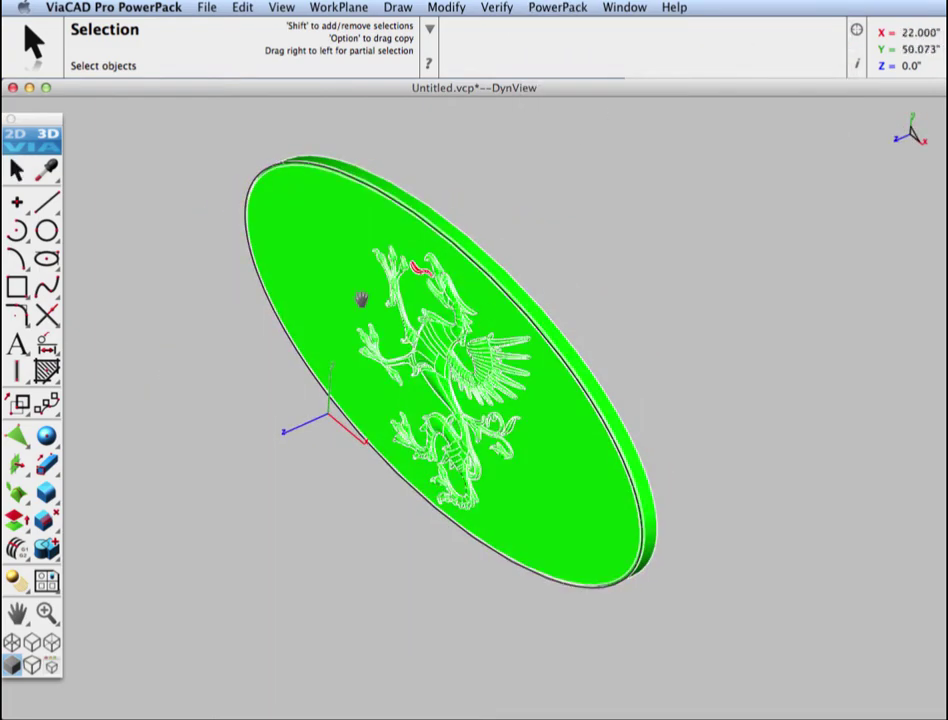
scroll(451, 349, up, 3)
middle_drag(636, 404, 700, 316)
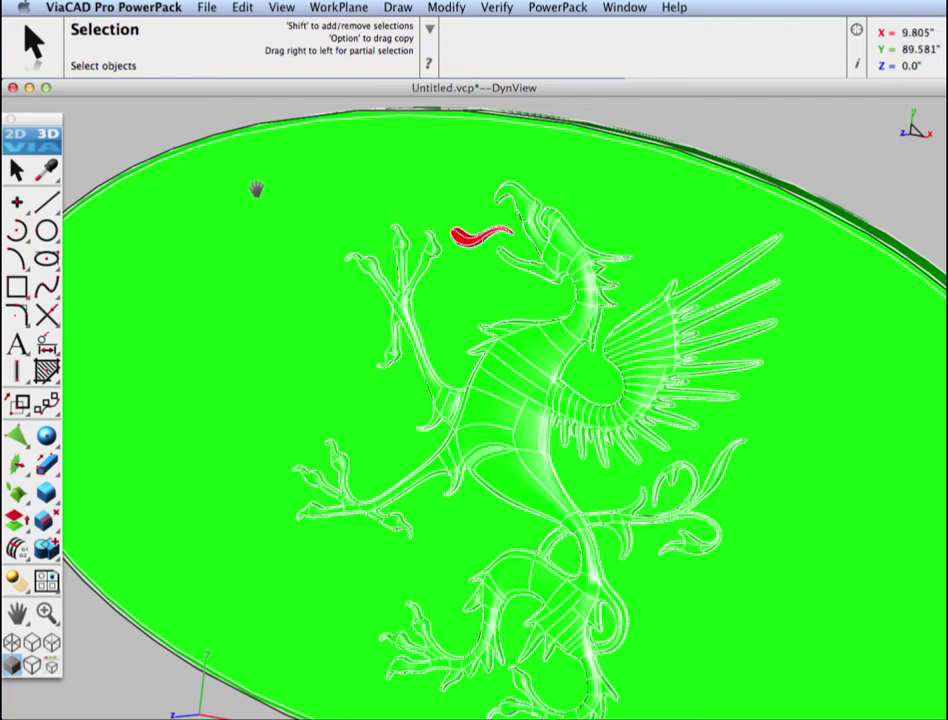
- Select the tongue's Surface Face_55 in top view and reverse its direction
click(16, 170)
key(ctrl+1)
key(ctrl+5)
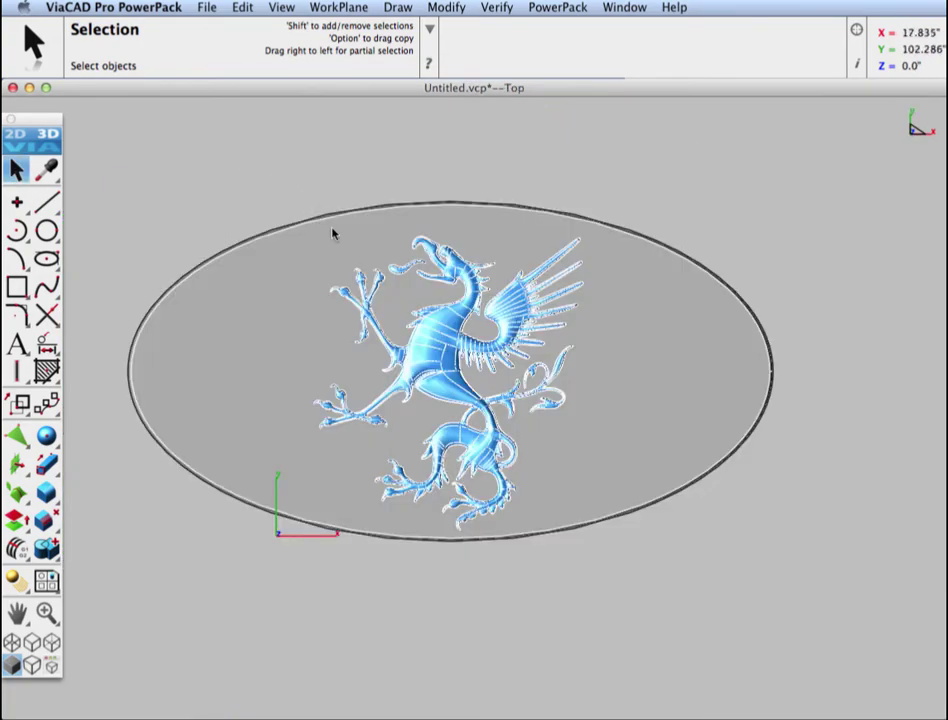
scroll(340, 245, up, 5)
click(510, 300)
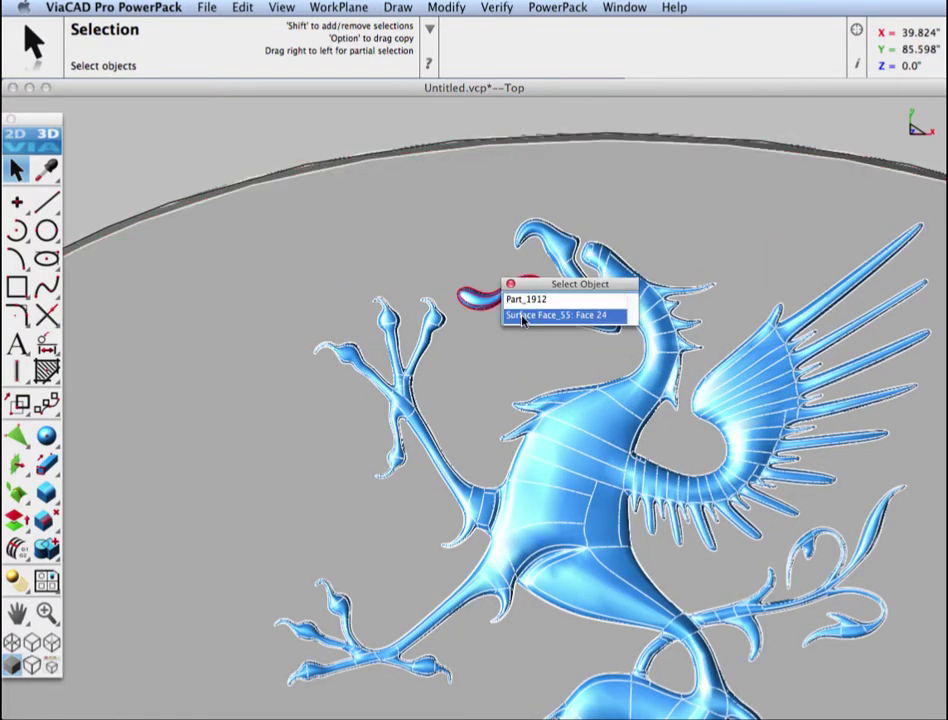
click(525, 316)
click(243, 7)
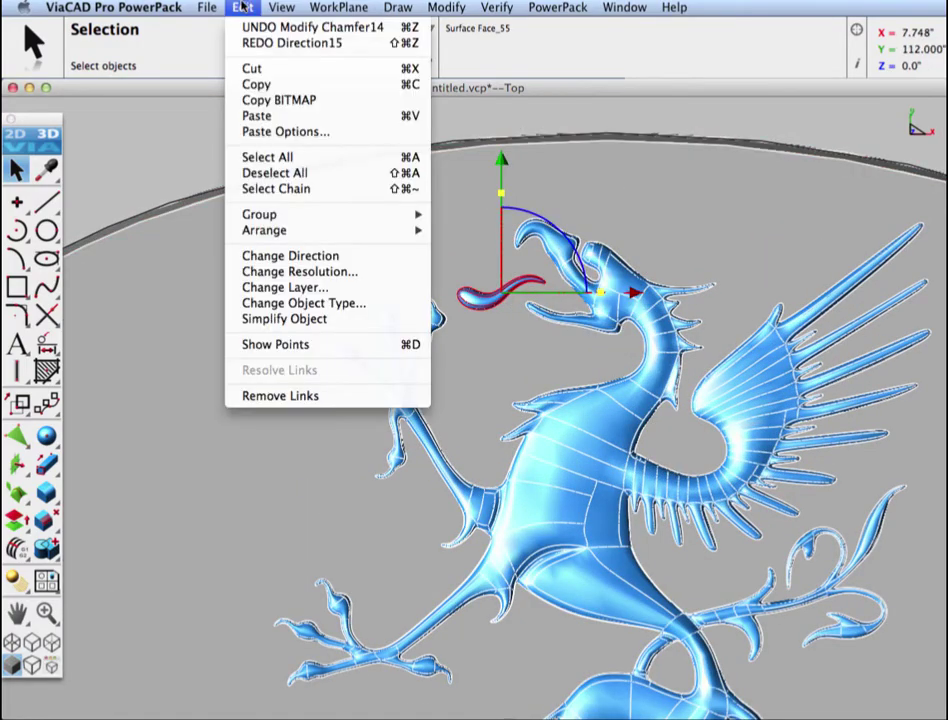
click(284, 257)
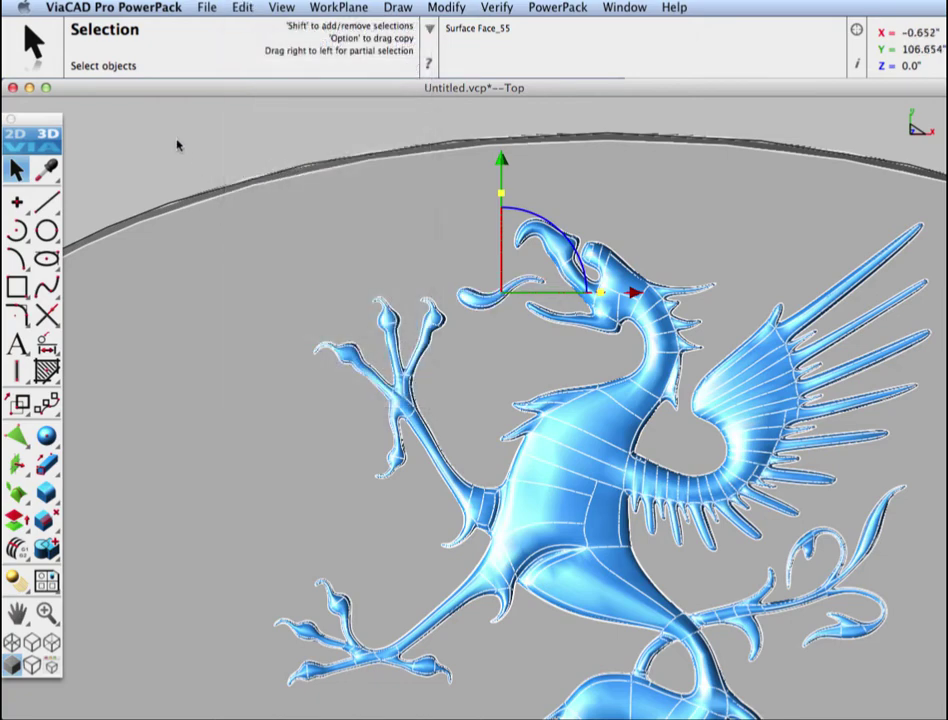
click(278, 121)
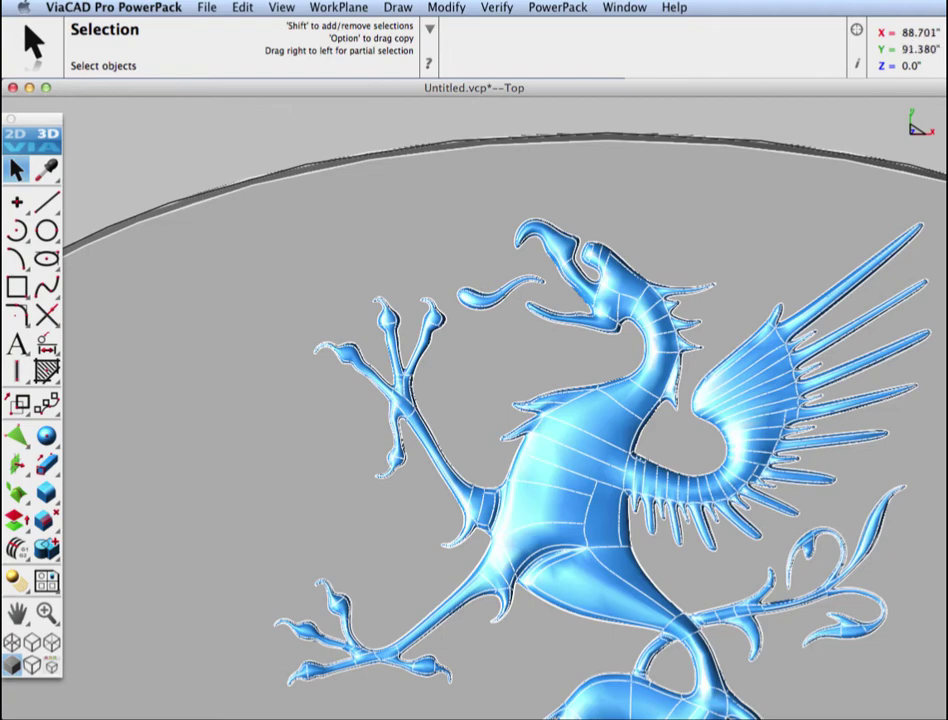
- Rerun the Surface Normals Check, clear its colouring, and fit the model in view
click(578, 8)
mouse_move(660, 27)
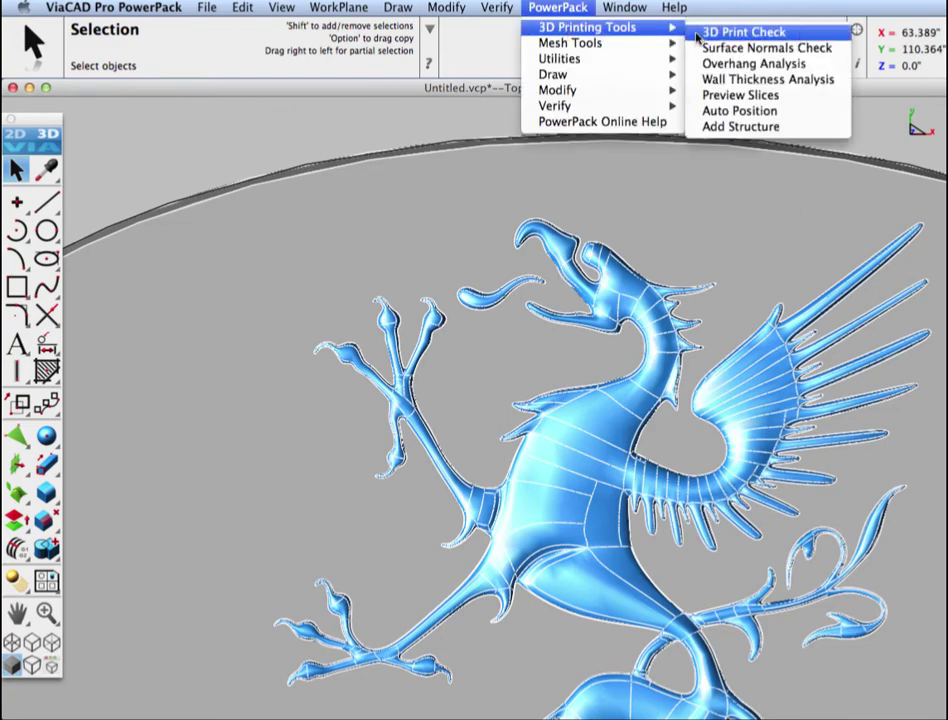
click(716, 48)
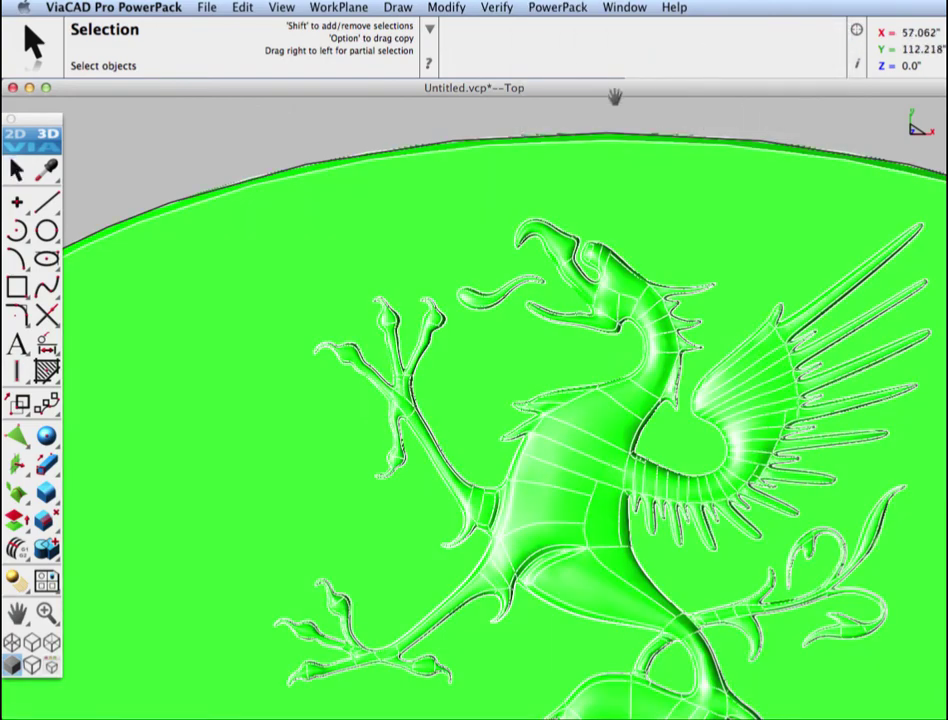
click(120, 155)
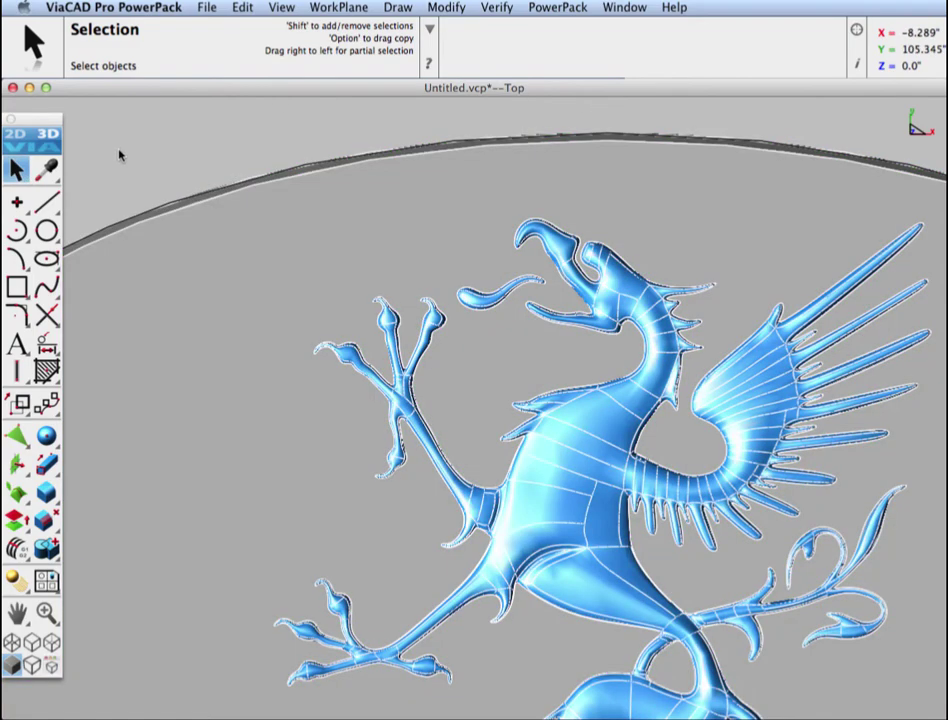
key(super+f)
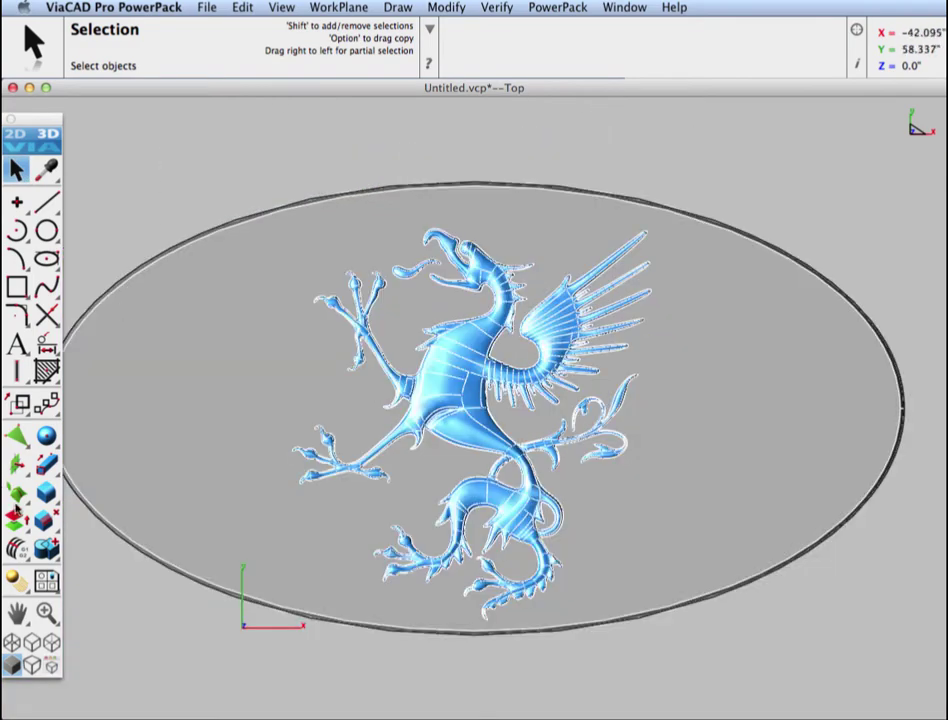
- Merge the griffin relief into the elliptical plate with Add Solid, then tilt the view
click(43, 547)
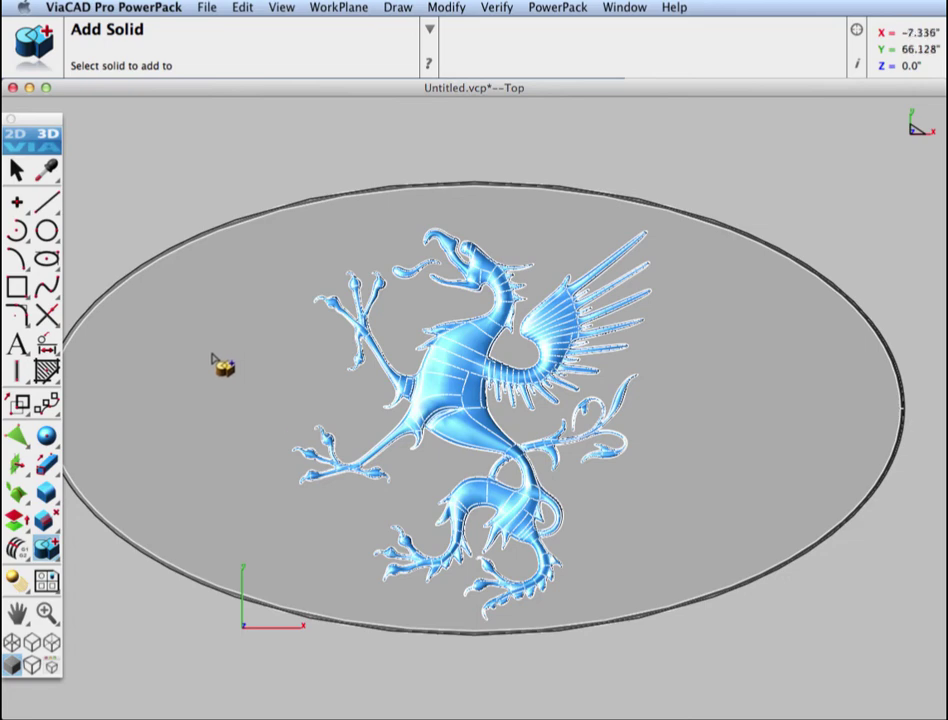
click(213, 360)
drag(249, 142, 716, 689)
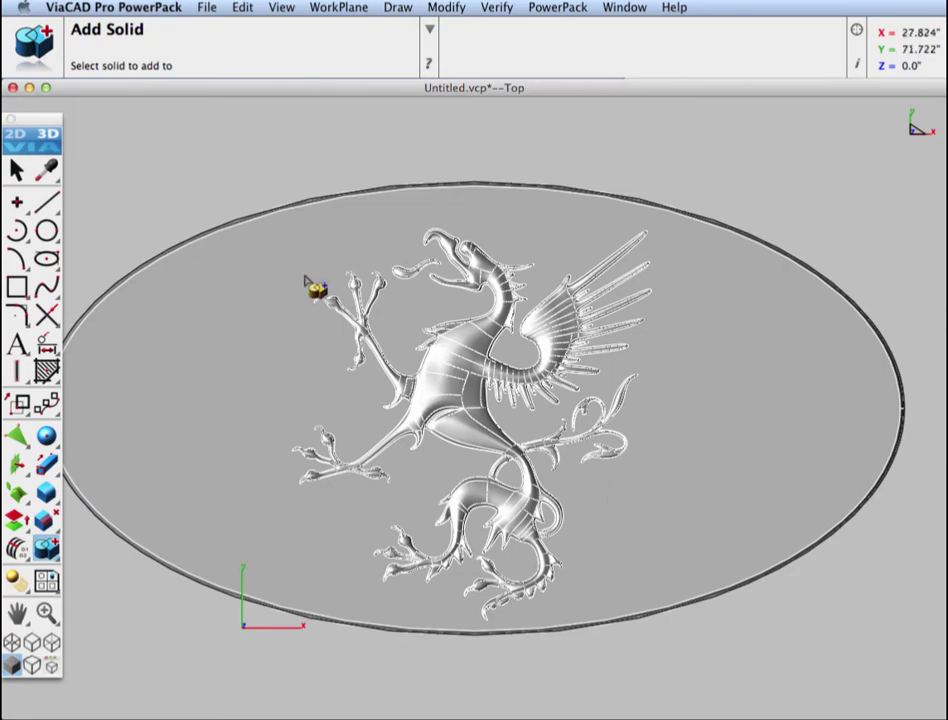
key(Escape)
middle_drag(271, 434, 269, 364)
scroll(493, 540, up, 5)
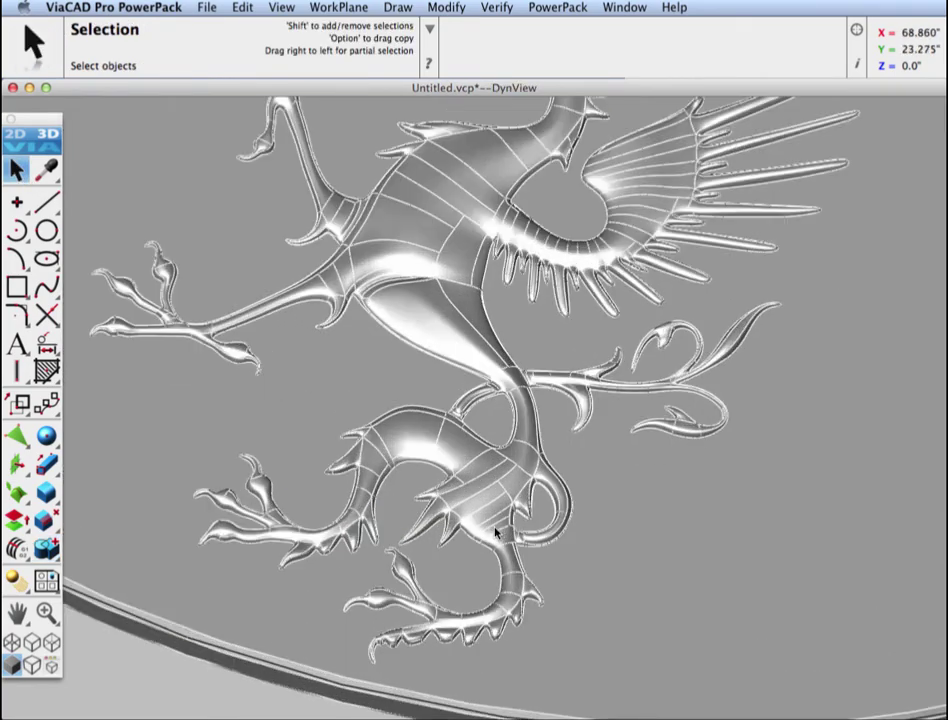
scroll(548, 504, up, 8)
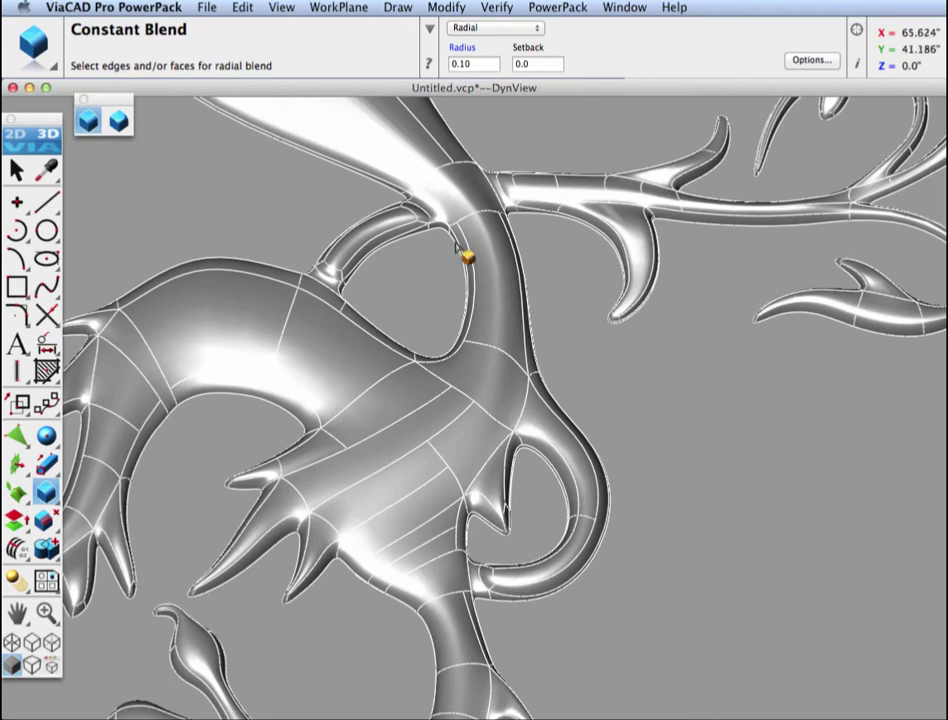
- Apply a 0.10 radius constant blend to the inner loop edge of the griffin's lower body
scroll(501, 533, up, 3)
scroll(495, 524, up, 2)
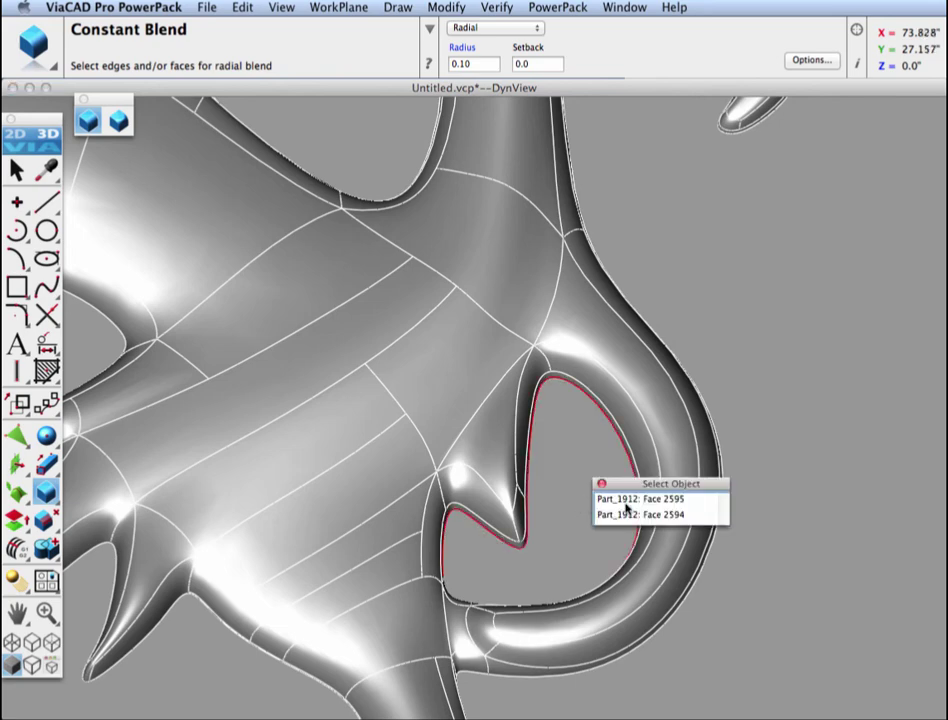
click(614, 513)
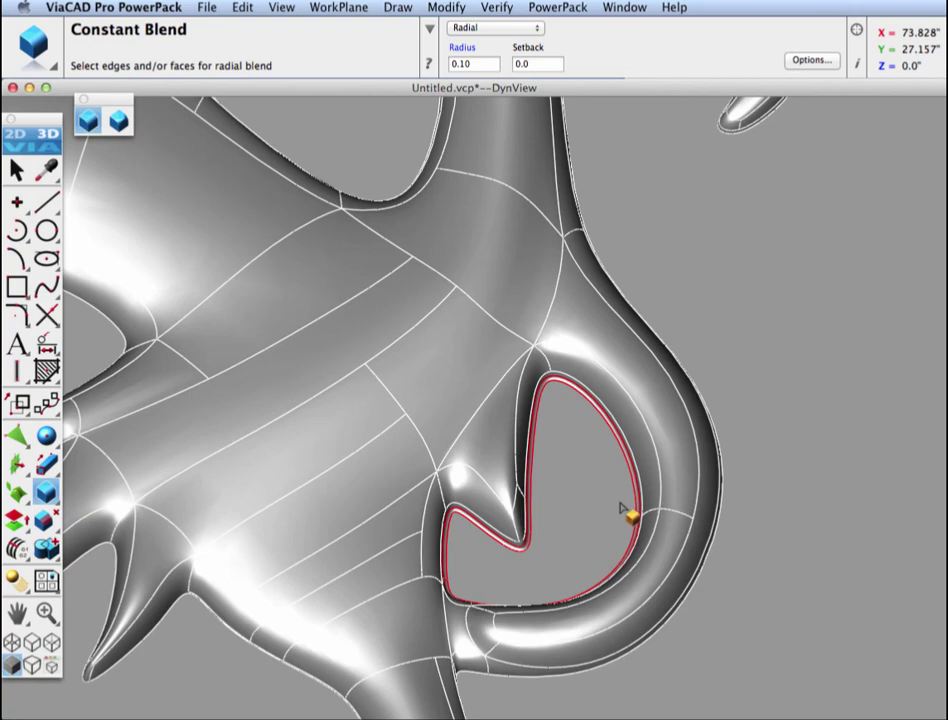
scroll(599, 505, up, 3)
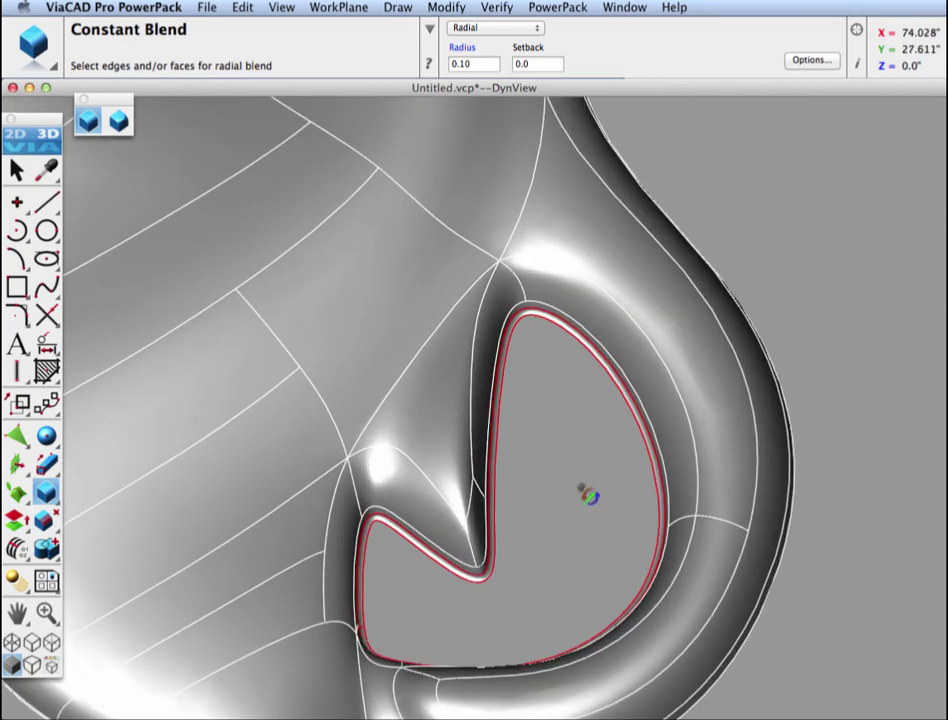
middle_drag(590, 496, 600, 525)
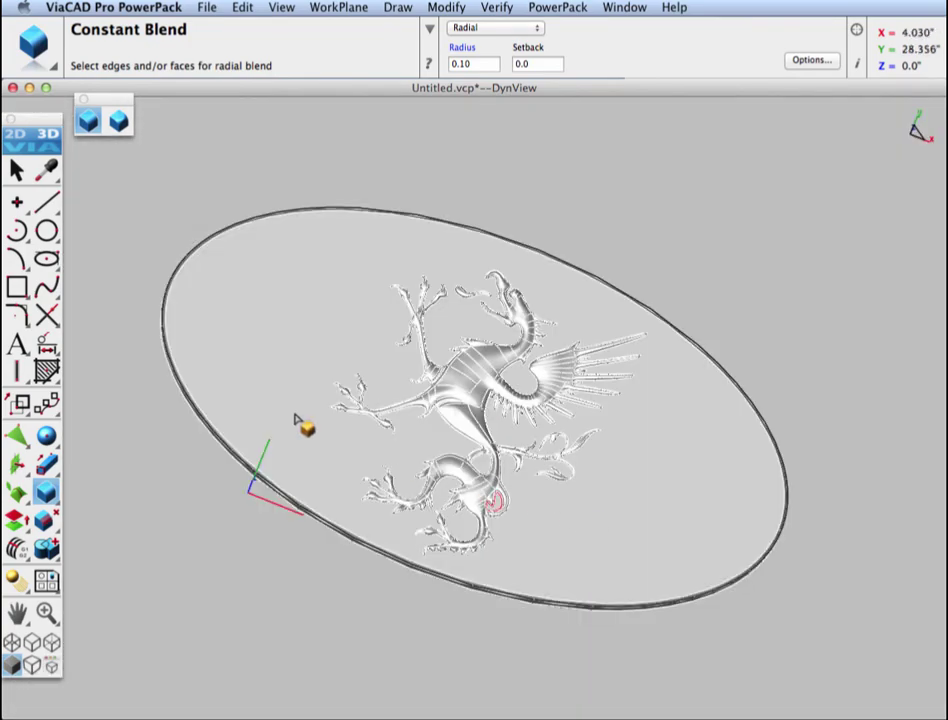
key(Escape)
middle_drag(358, 200, 265, 307)
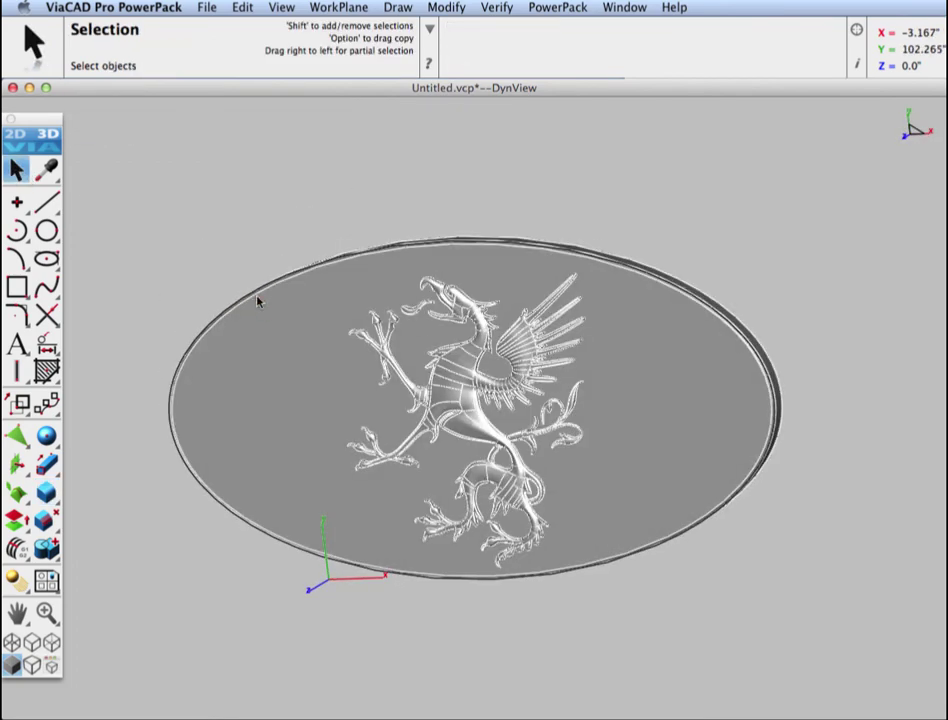